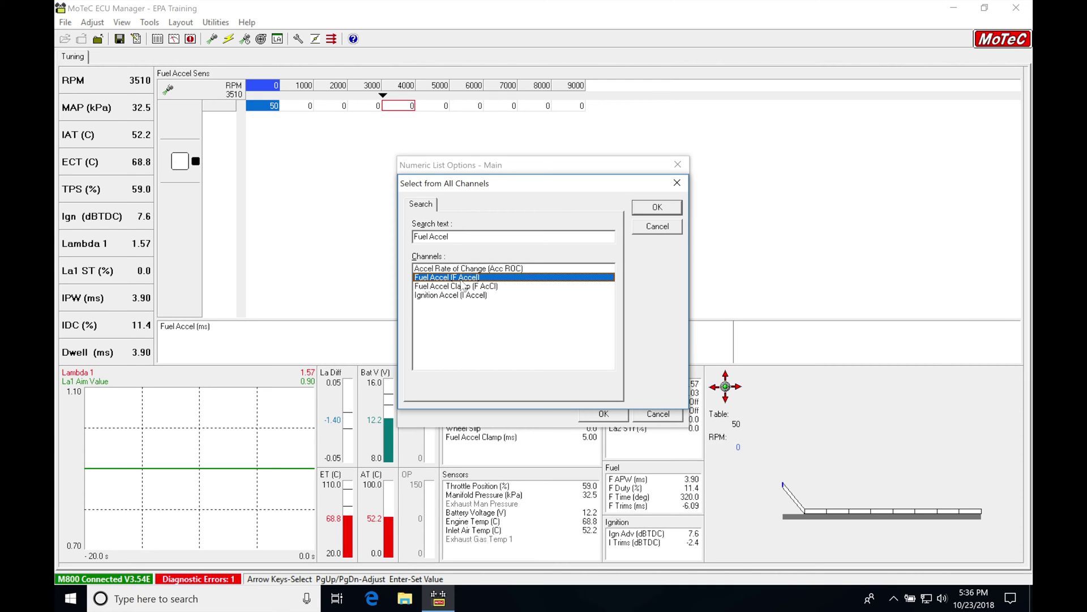
Step: Add the Fuel Accel and Accel Rate of Change channels to the Main numeric list
click(649, 209)
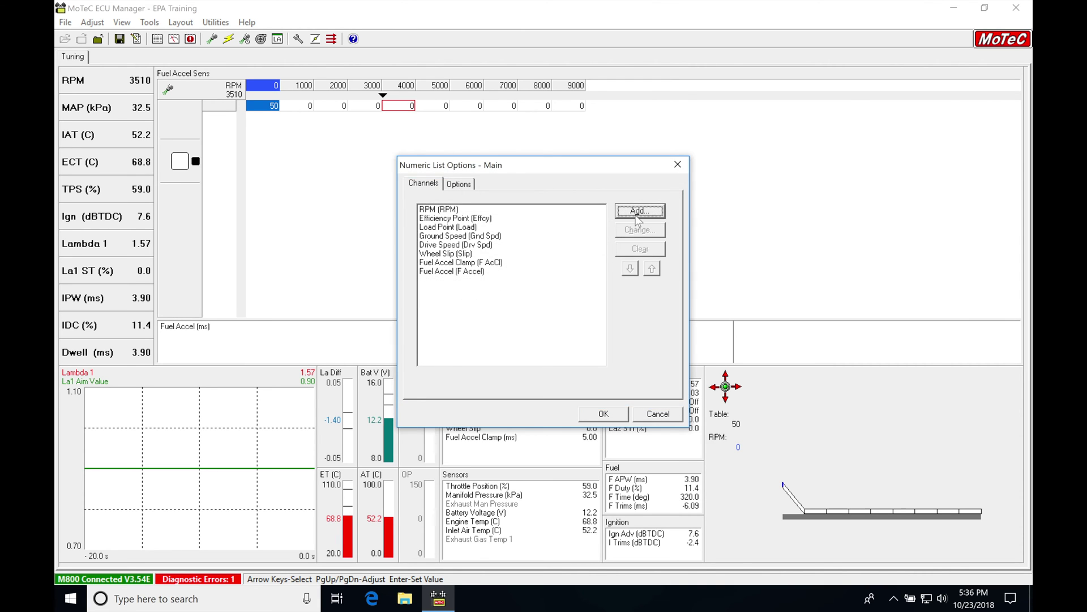
click(636, 211)
text(acce)
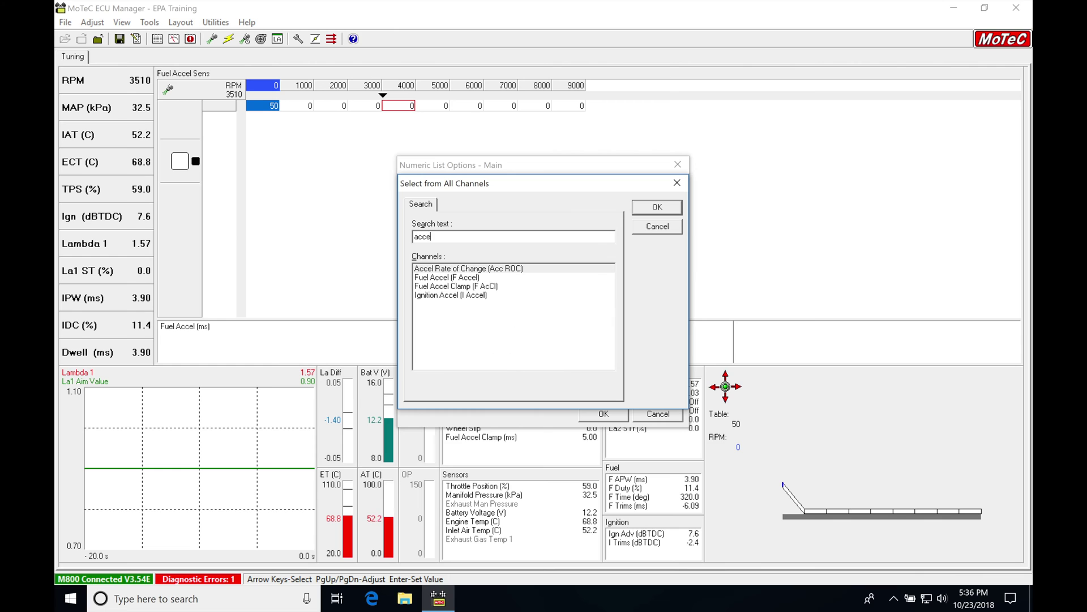
click(460, 269)
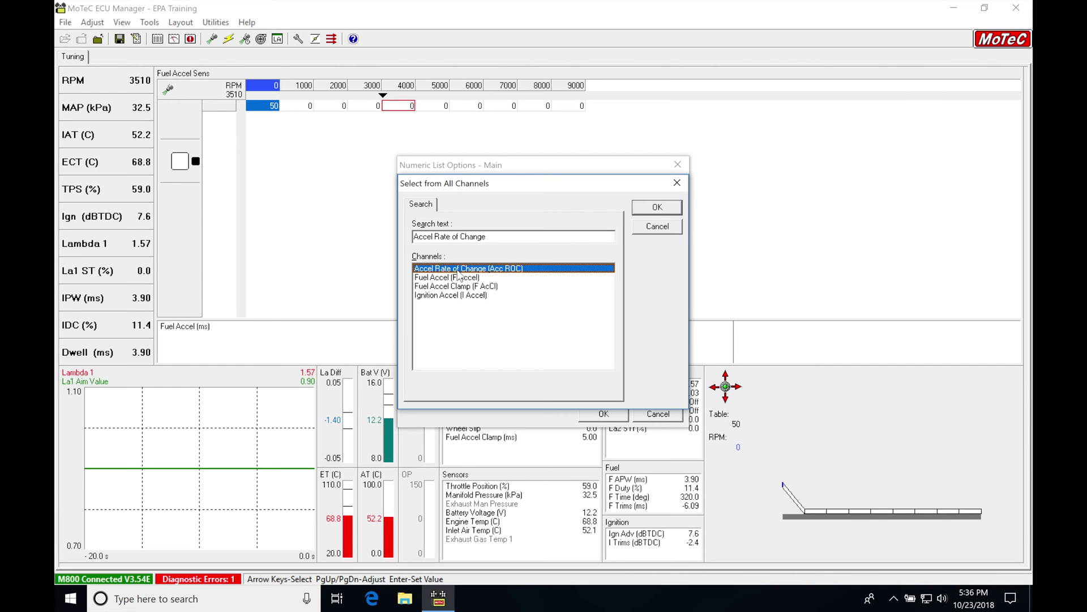
click(657, 208)
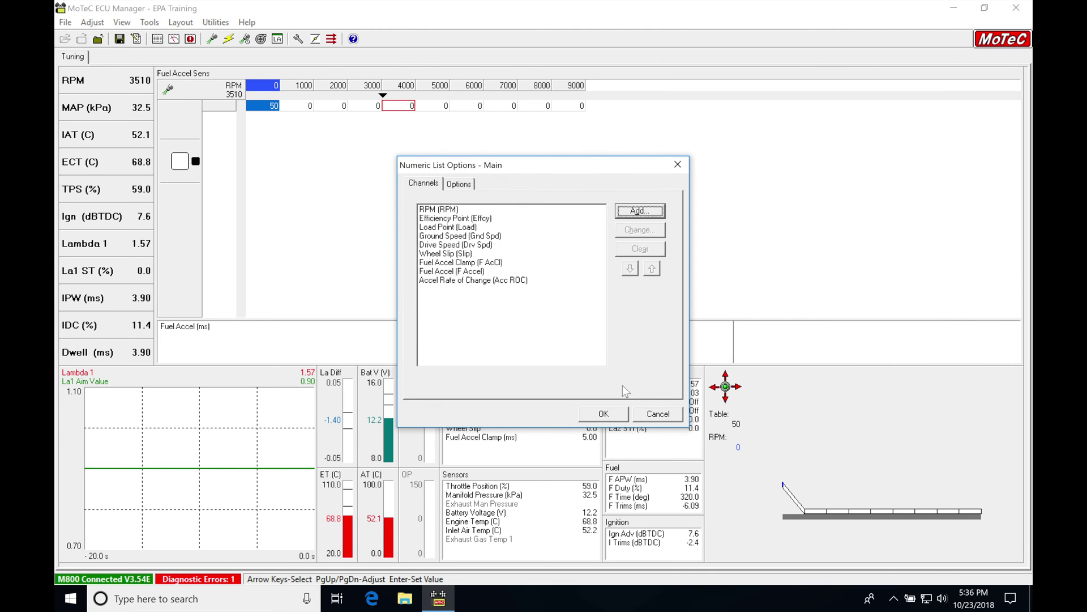
click(604, 414)
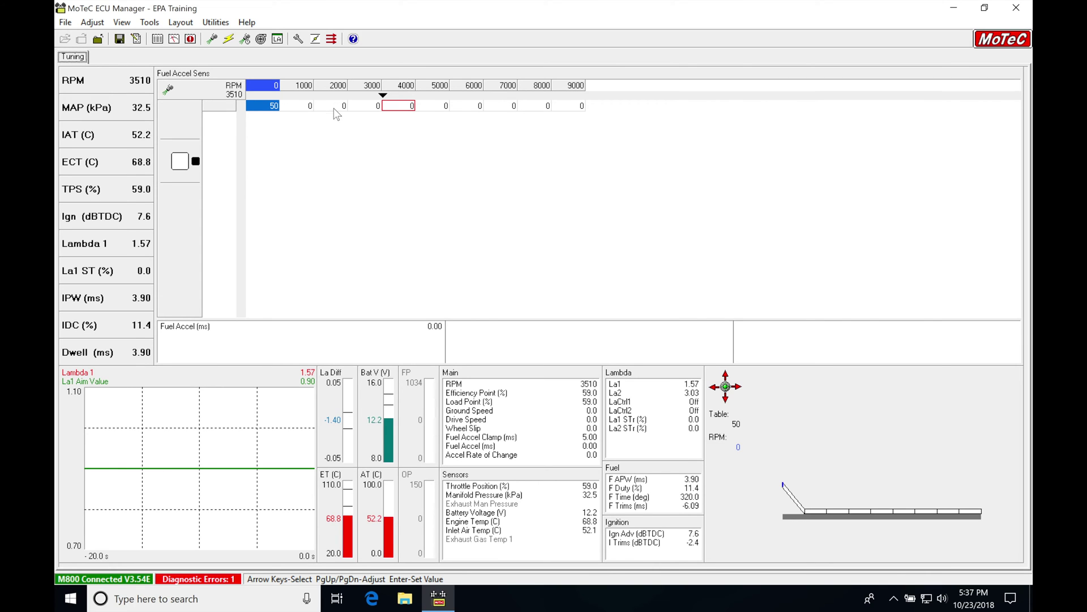
click(313, 109)
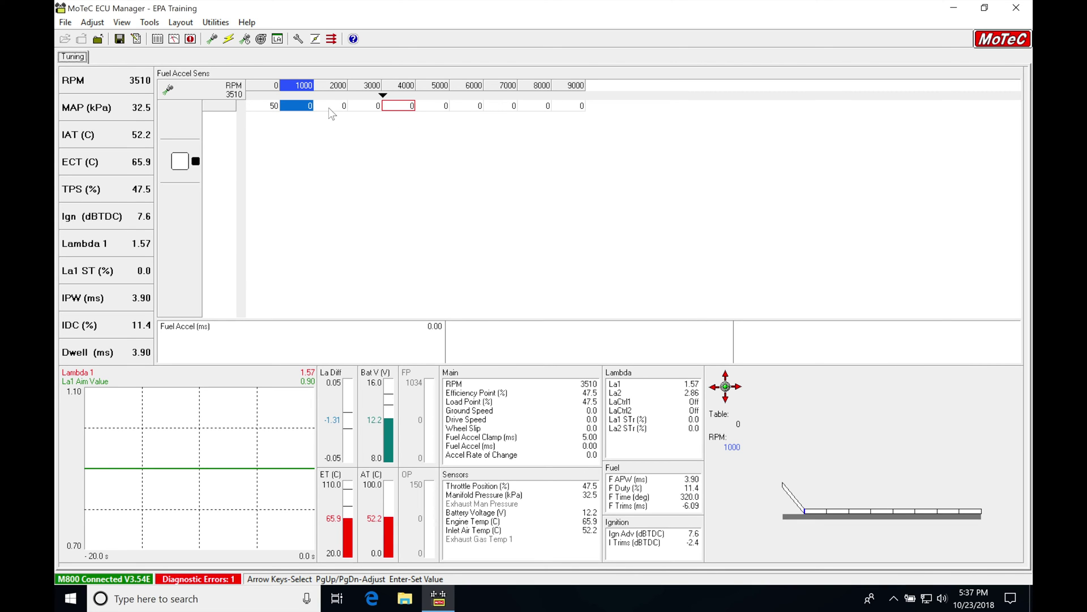
Step: Select the Fuel Accel Sens cells from 0 to 5000 RPM and enter 100
key(Left)
key(shift+Right)
key(shift+Right)
key(shift+Right)
key(shift+Right)
key(shift+Right)
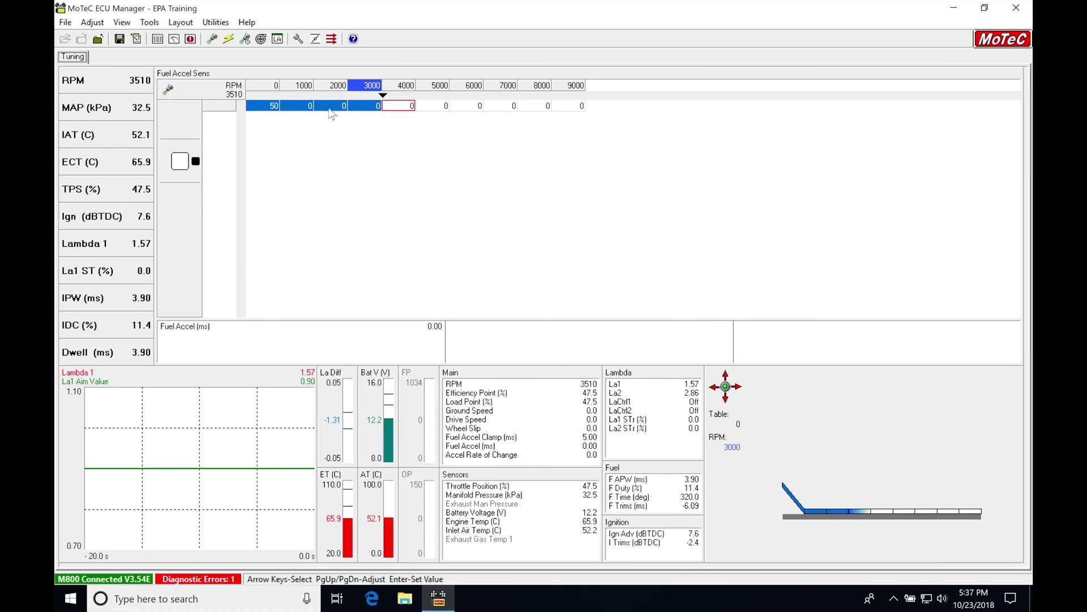
key(Return)
text(100)
key(Return)
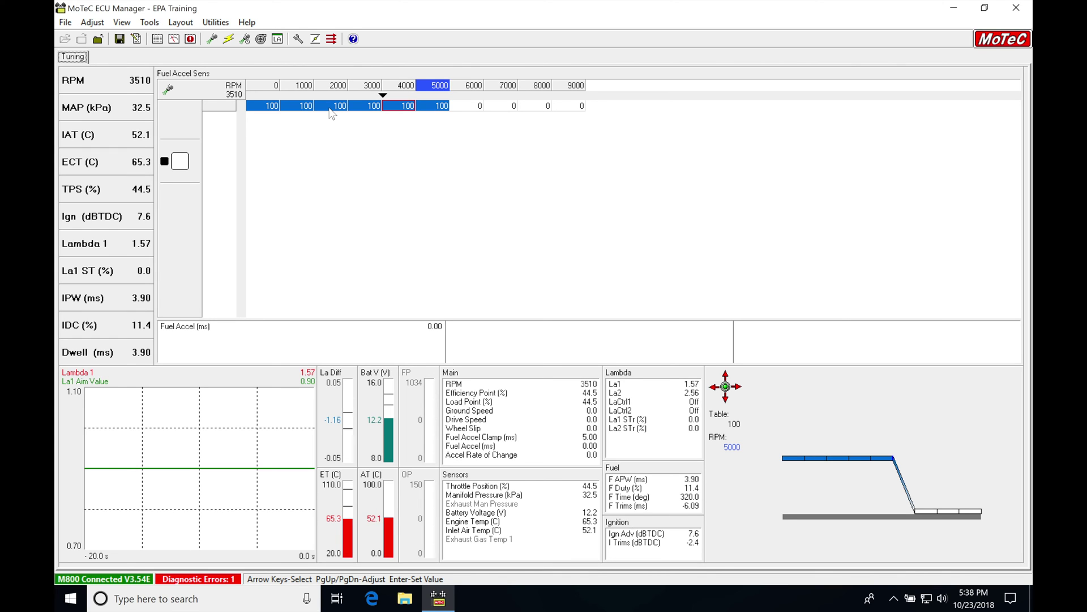
Step: Select the 3000–5000 RPM Fuel Accel Sens cells and set them to 25
click(374, 109)
key(shift+Right)
key(shift+Right)
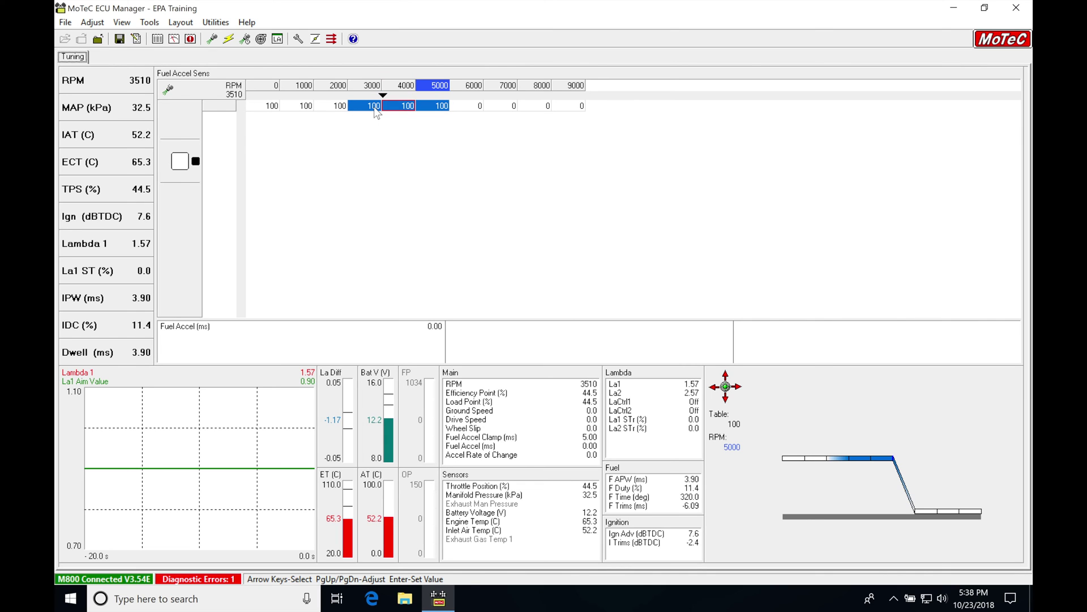
key(Return)
text(50)
key(Return)
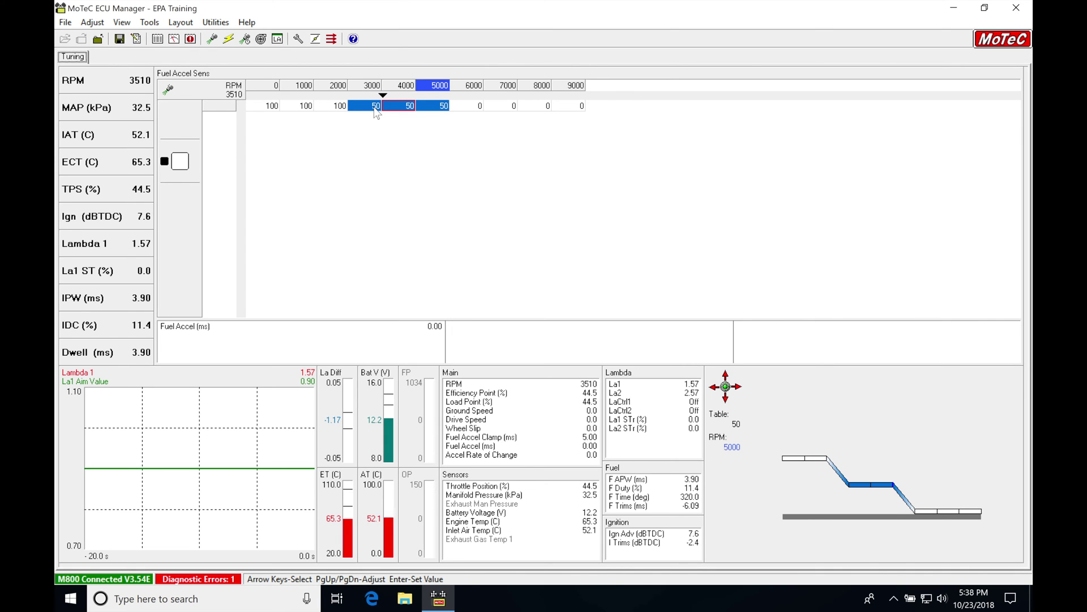
key(Return)
text(25)
key(Return)
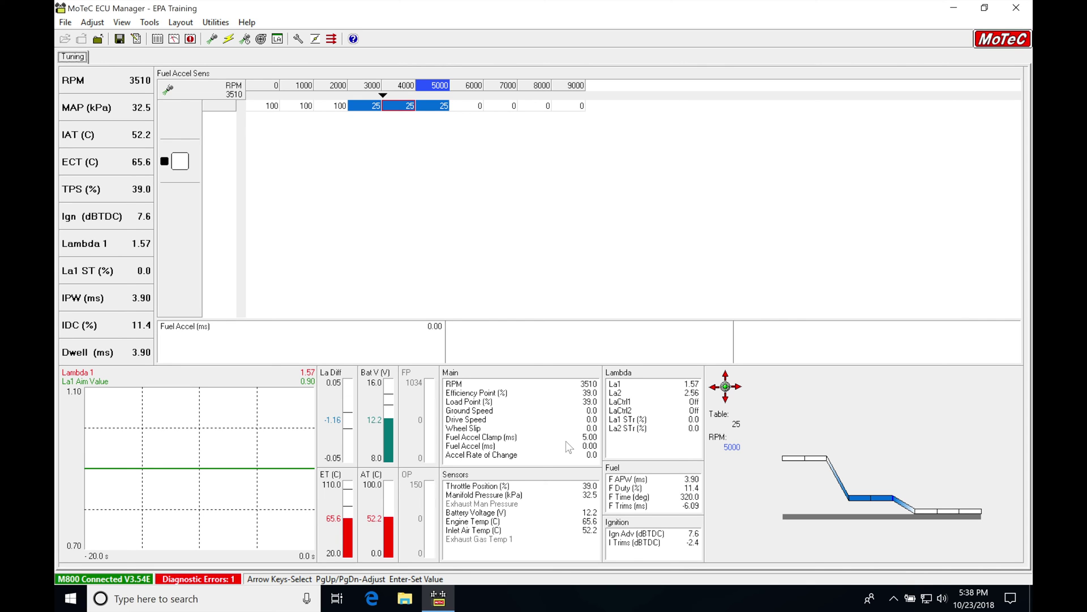
Step: Set Fuel Accel Sens to 70 at 0, 1000 and 2000 RPM
click(373, 109)
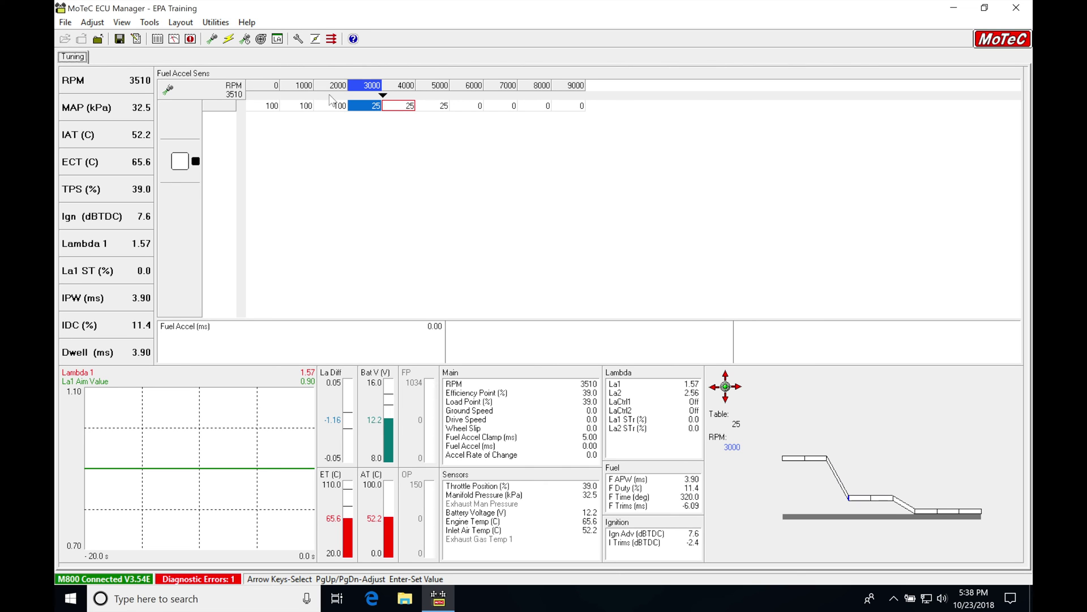
click(276, 108)
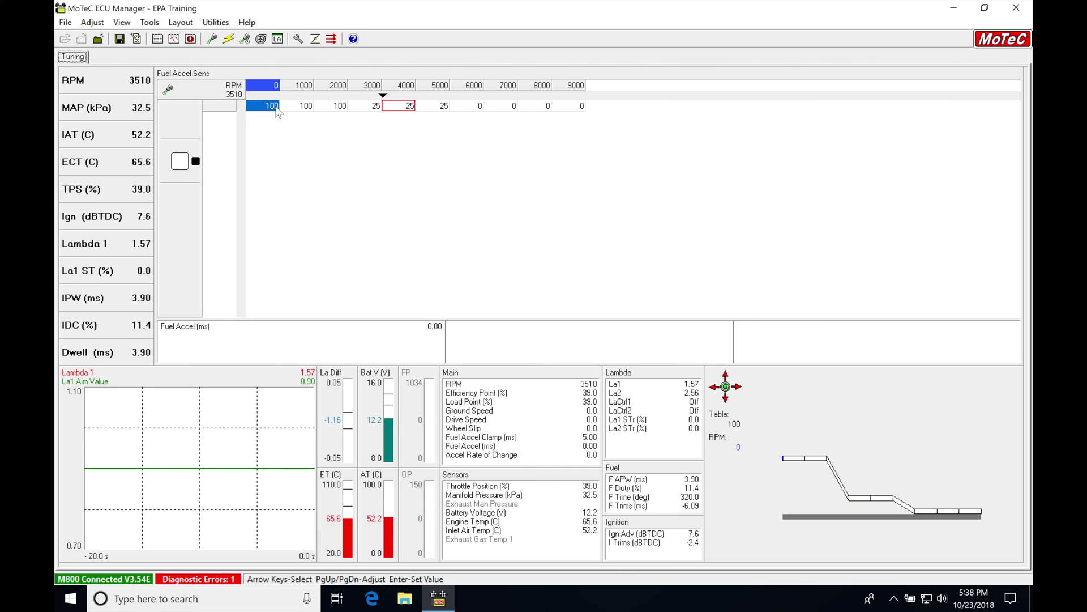
text(70)
key(Return)
key(Right)
text(70)
key(Return)
key(Right)
text(7)
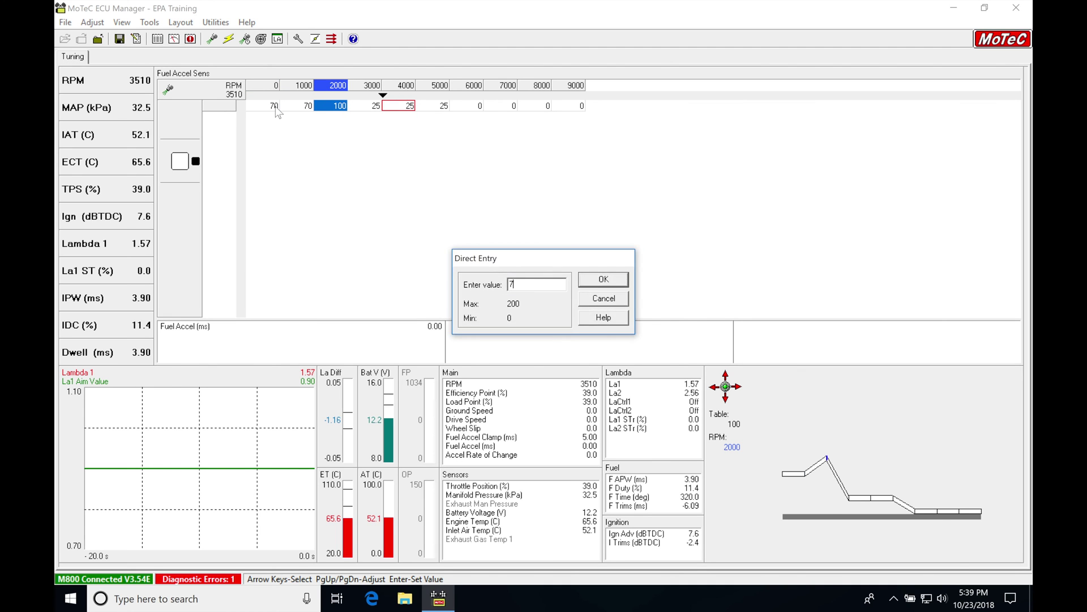
key(Return)
text(70)
key(Return)
Step: Set Fuel Accel Sens to 0 at 5000, 45 at 3000 and 35 at 4000 RPM
key(Right)
key(Right)
key(Right)
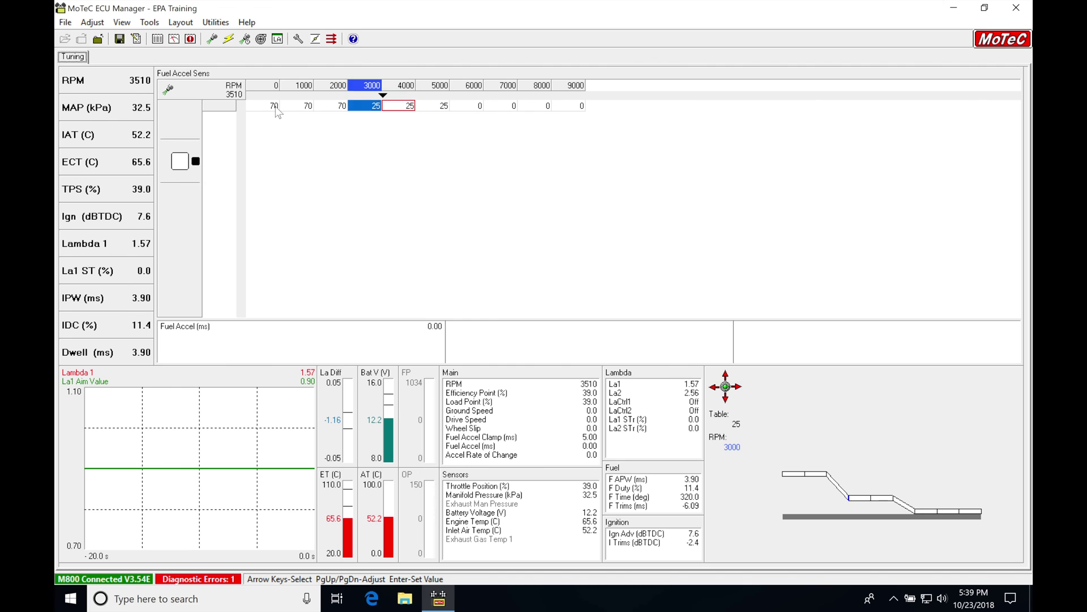
text(0)
key(Return)
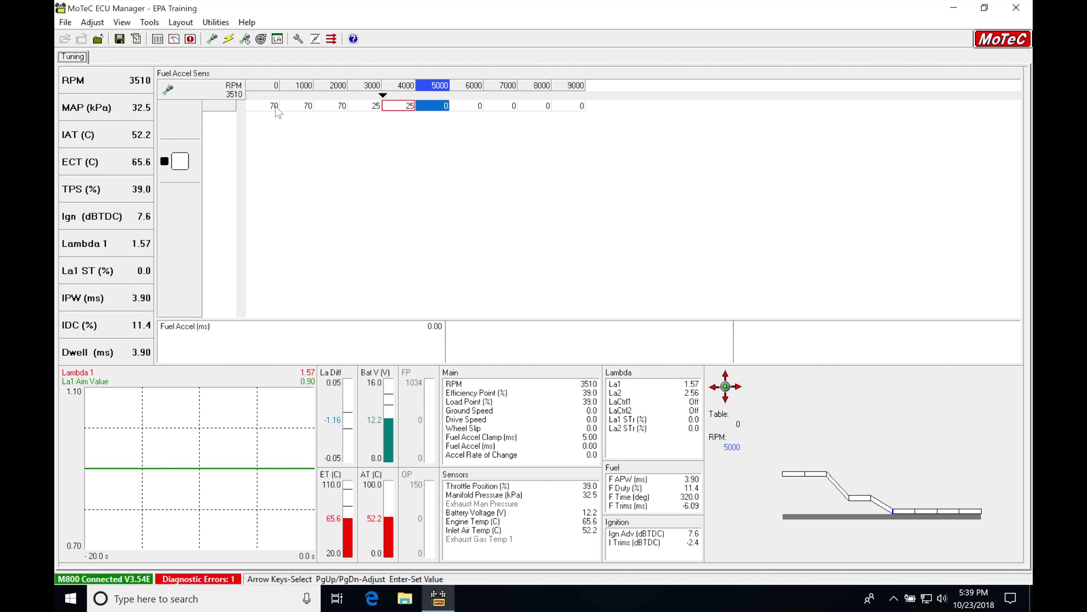
key(Left)
key(Left)
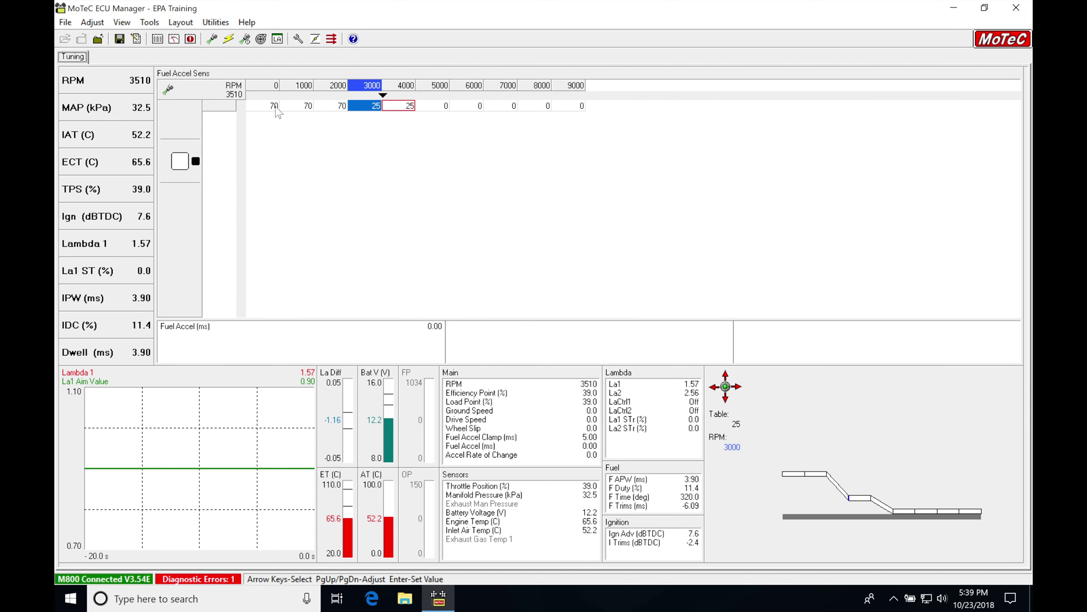
text(45)
key(Return)
key(Right)
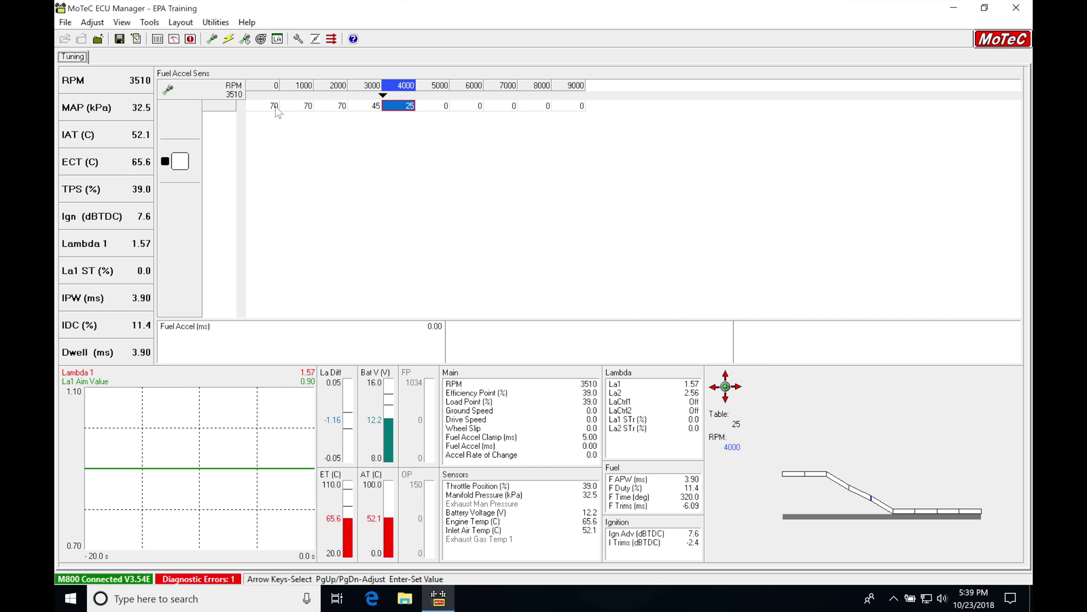
text(35)
key(Return)
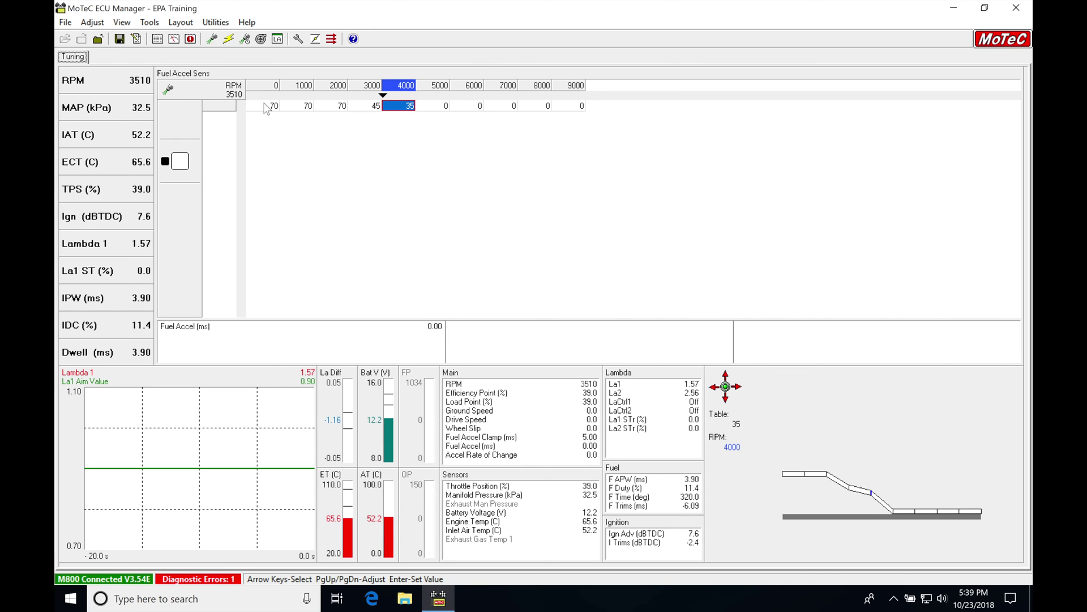